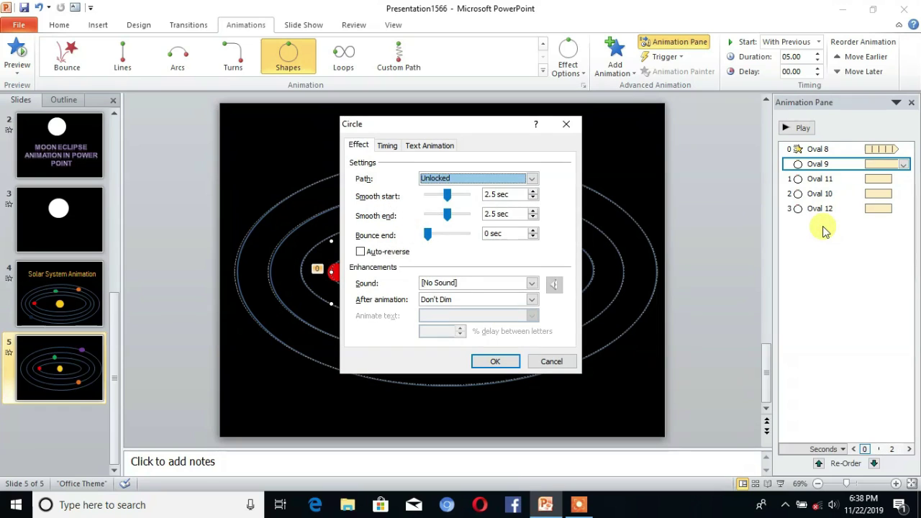
# Step: Set Oval 9's Circle smooth start and smooth end to 0 sec, then select the green planet
pyautogui.moveTo(451, 199); pyautogui.dragTo(447, 198)
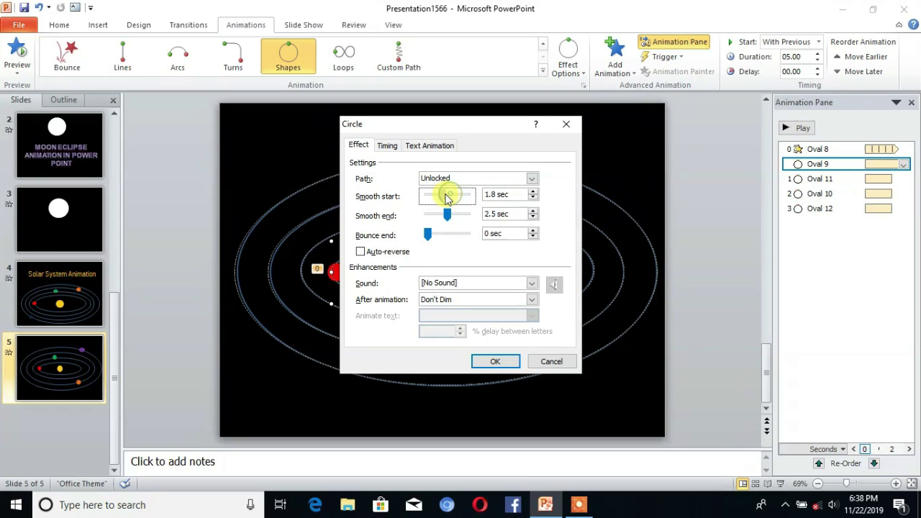
pyautogui.click(447, 213)
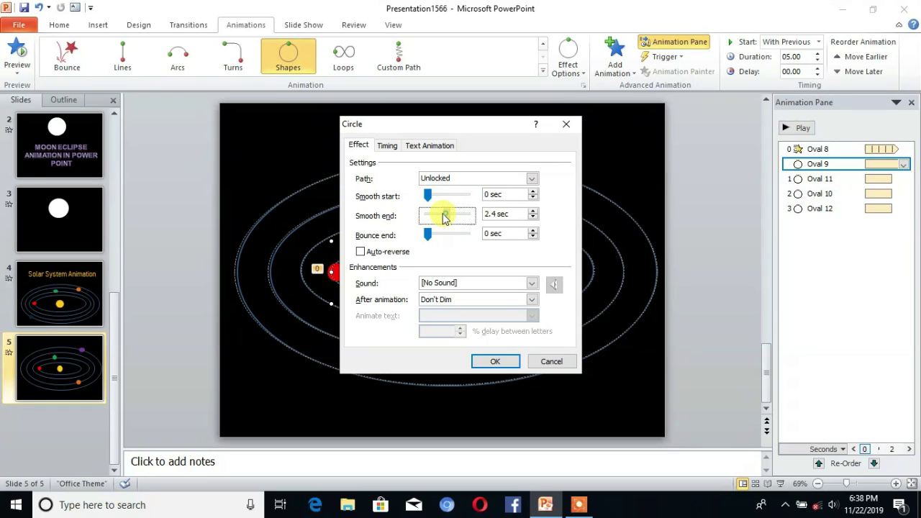
pyautogui.click(496, 363)
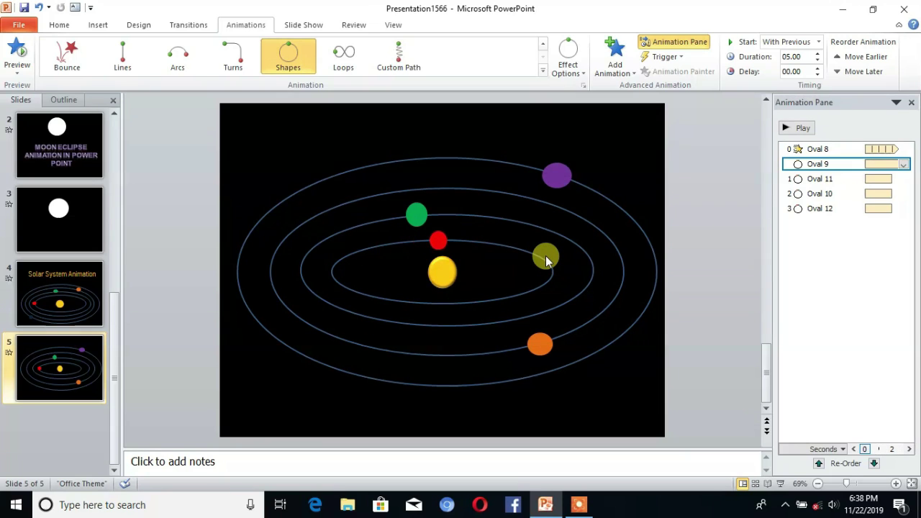
pyautogui.moveTo(443, 251)
pyautogui.mouseDown()
pyautogui.moveTo(389, 227)
pyautogui.moveTo(448, 235)
pyautogui.moveTo(481, 281)
pyautogui.moveTo(439, 214)
pyautogui.moveTo(417, 213)
pyautogui.mouseUp()
# Step: Start Oval 10's orbit With Previous and set its smooth start and end to 0 sec
pyautogui.click(819, 42)
pyautogui.click(785, 68)
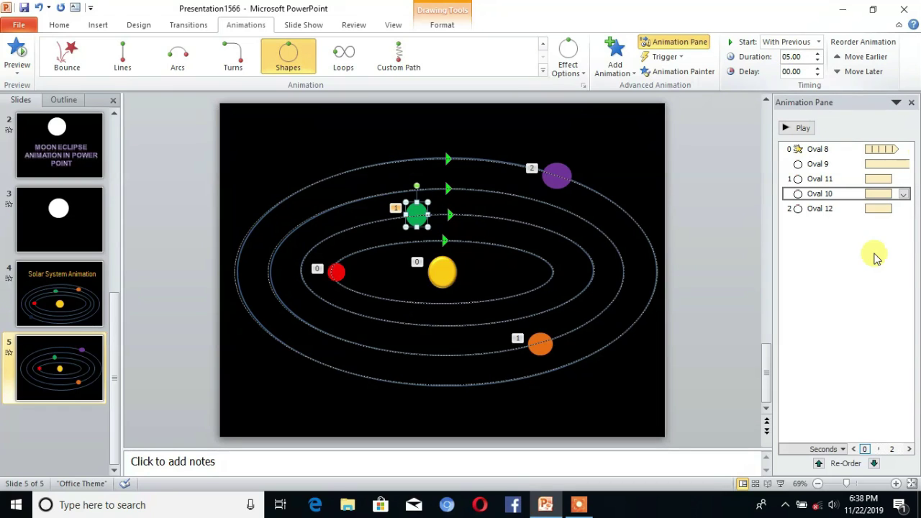
pyautogui.click(904, 195)
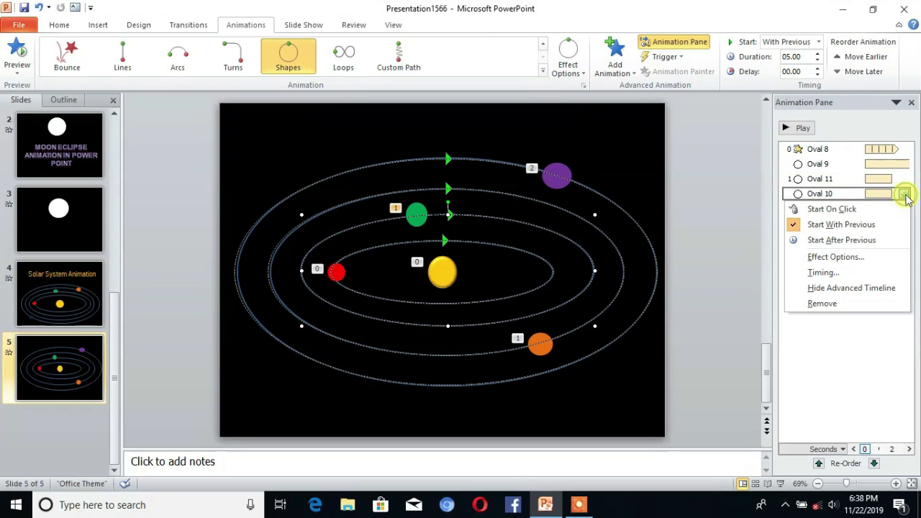
pyautogui.click(831, 257)
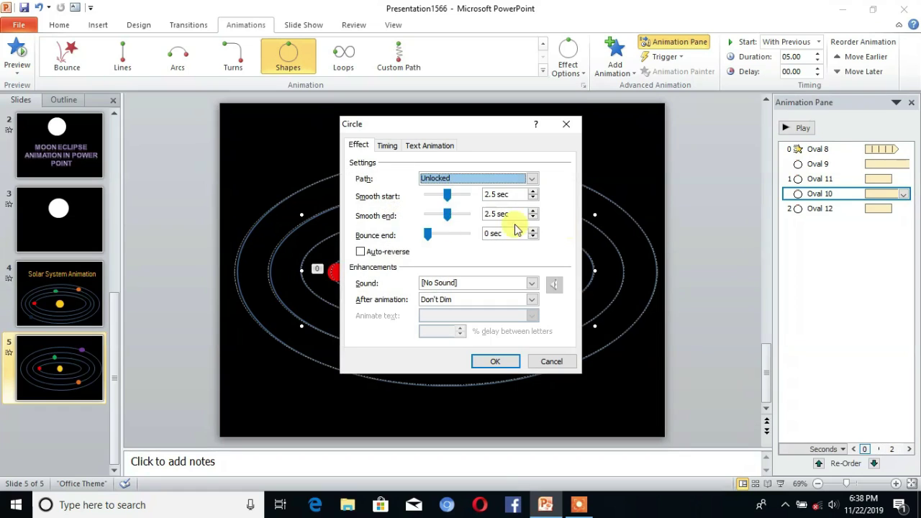
pyautogui.moveTo(440, 197); pyautogui.dragTo(429, 218)
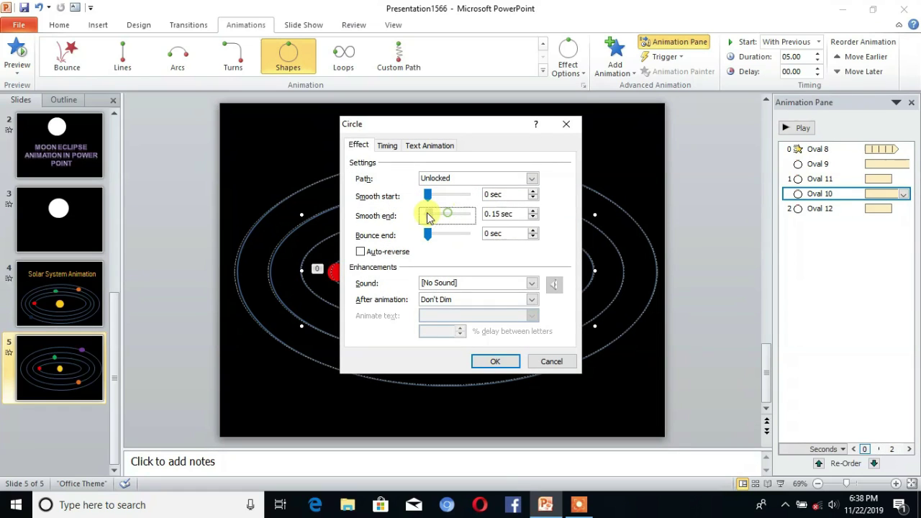
pyautogui.click(494, 363)
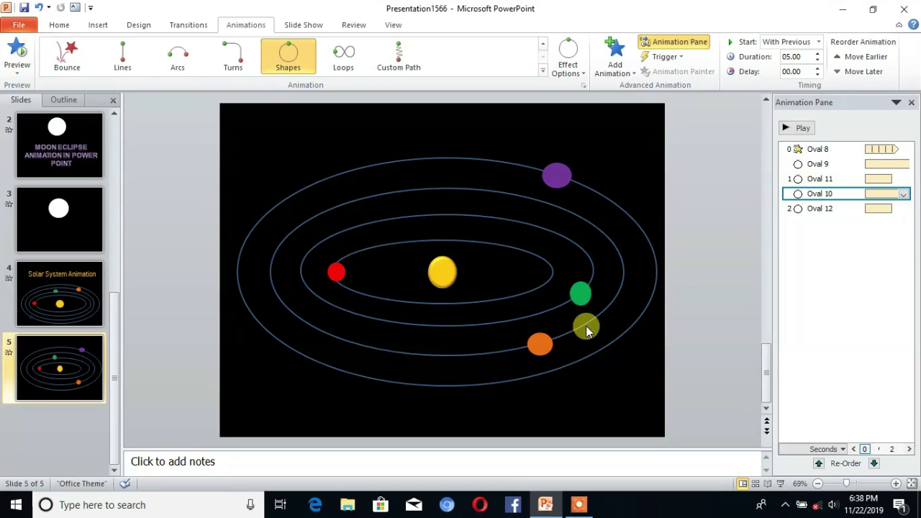
pyautogui.click(540, 347)
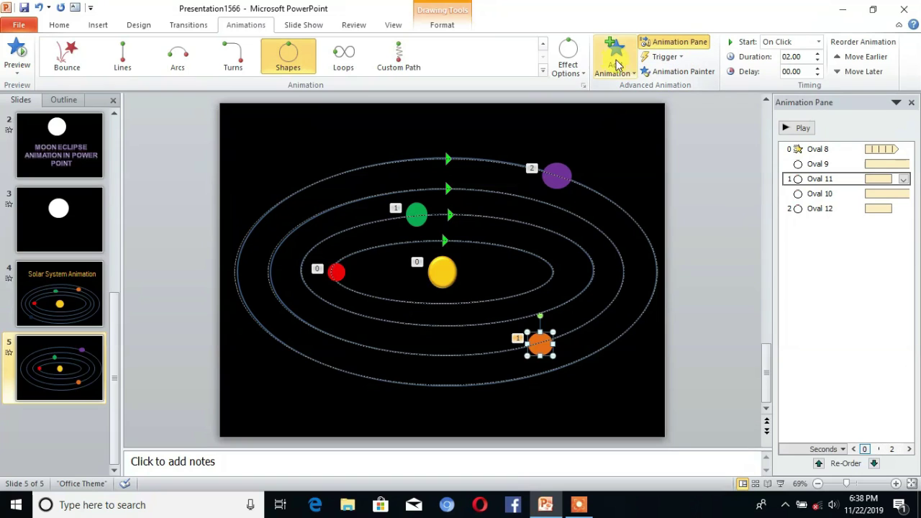
# Step: Set the orange planet's orbit to start With Previous
pyautogui.click(632, 73)
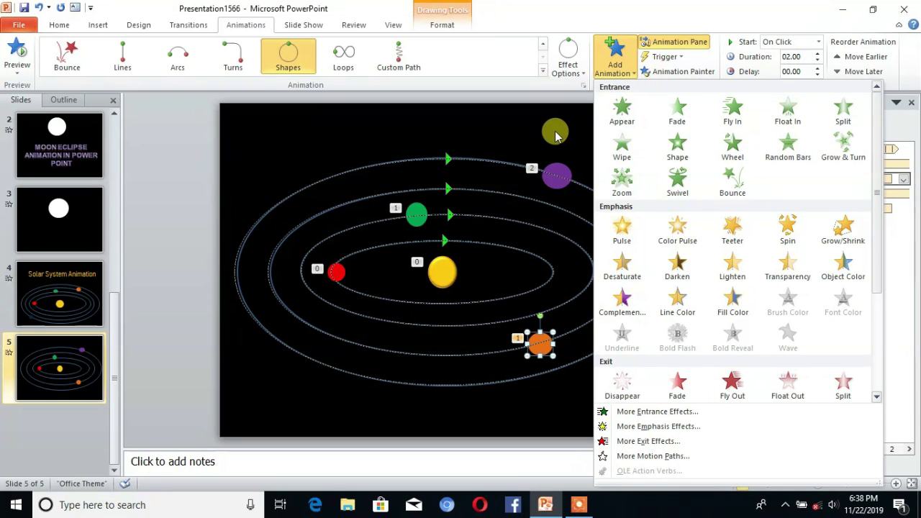
pyautogui.click(860, 46)
pyautogui.click(820, 43)
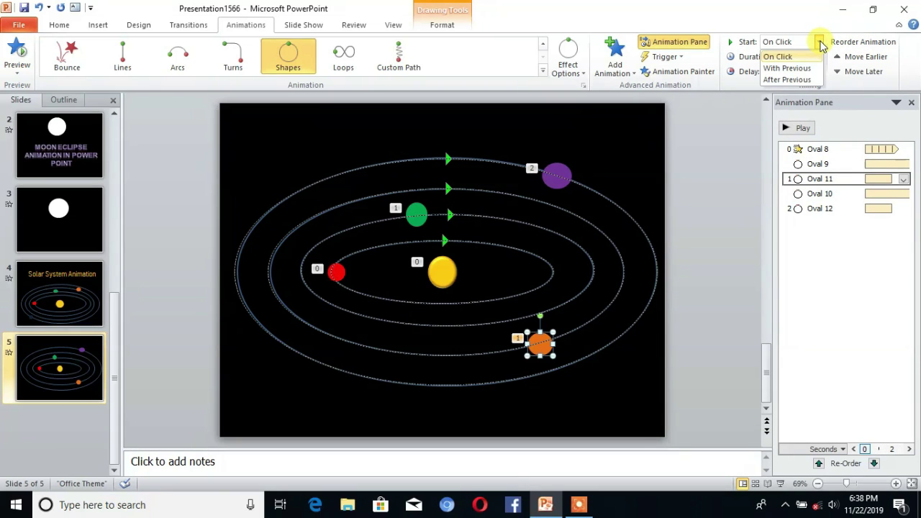
pyautogui.click(787, 68)
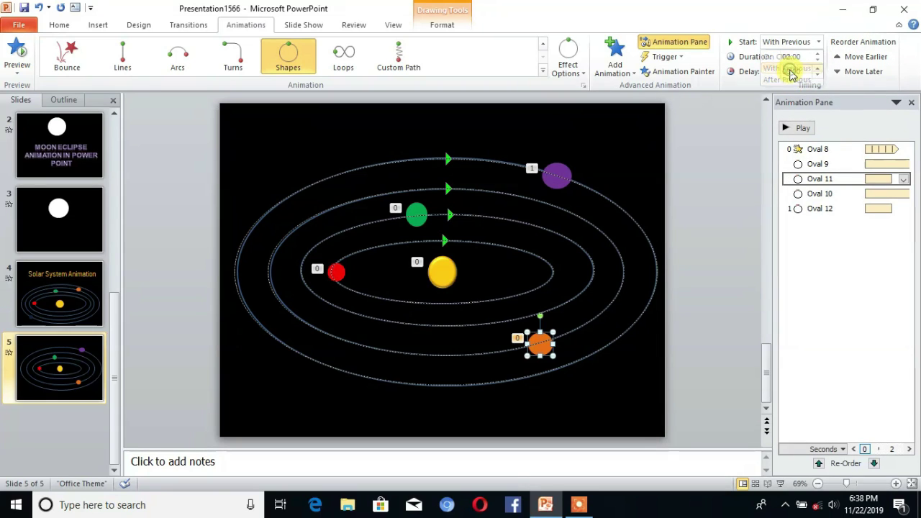
# Step: Set Oval 11's Circle smooth start and smooth end to 0 sec and preview
pyautogui.click(905, 180)
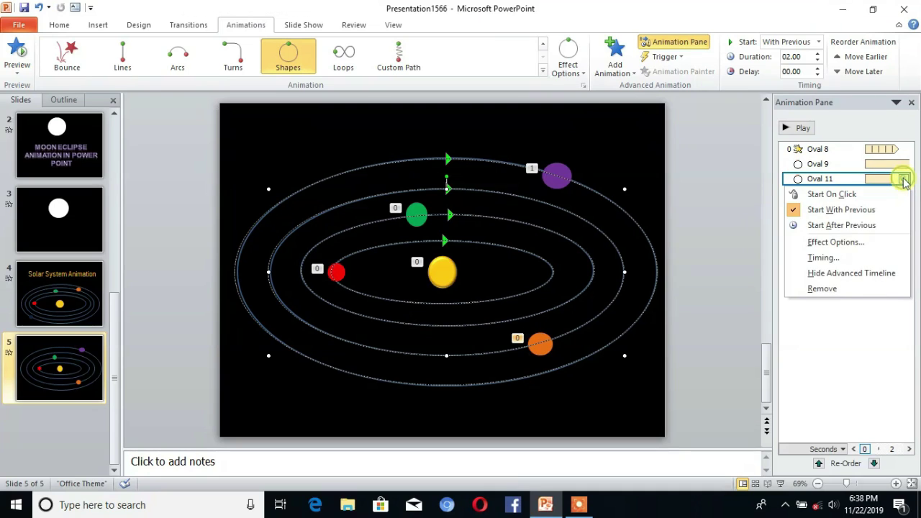
pyautogui.click(817, 244)
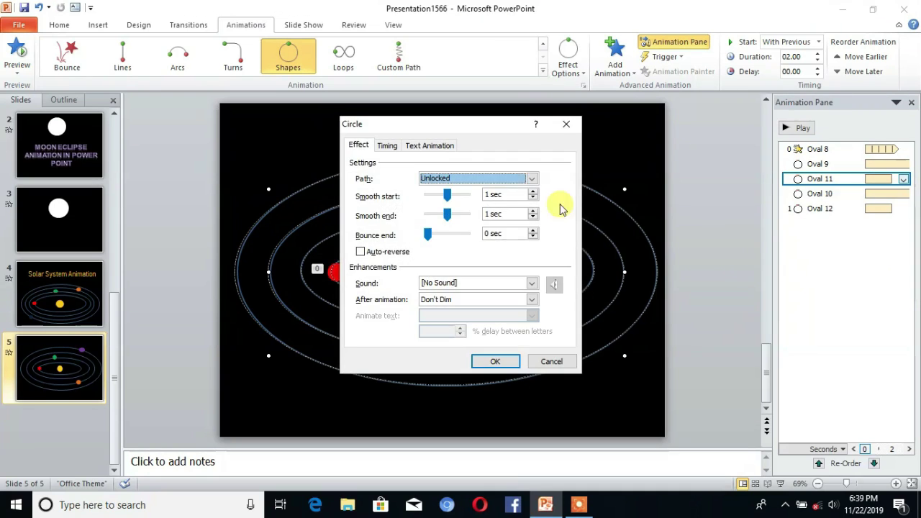
pyautogui.moveTo(451, 199); pyautogui.dragTo(422, 218)
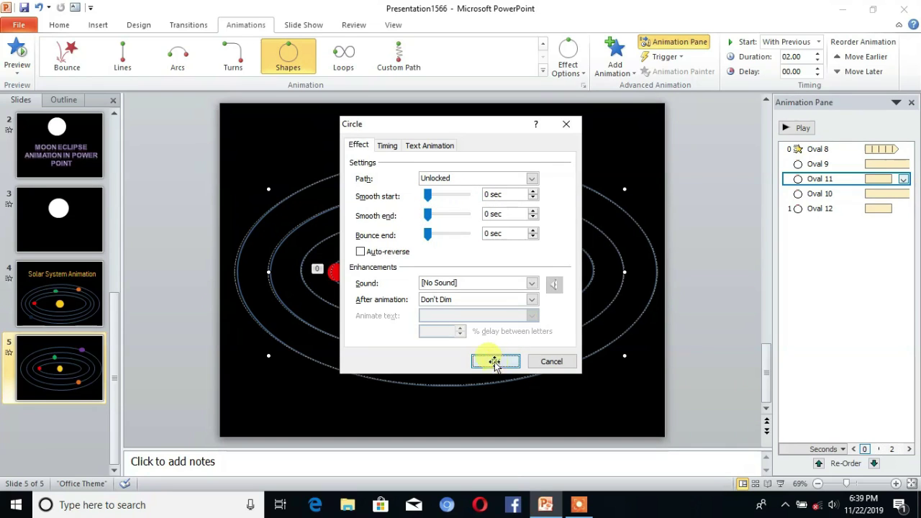
pyautogui.click(494, 361)
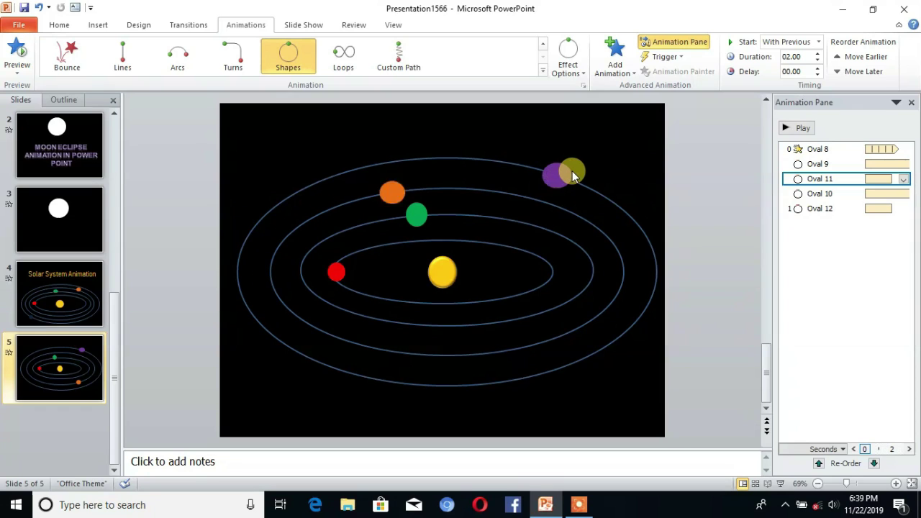
# Step: Make the purple planet's orbit start With Previous and edit its duration
pyautogui.click(819, 42)
pyautogui.click(782, 69)
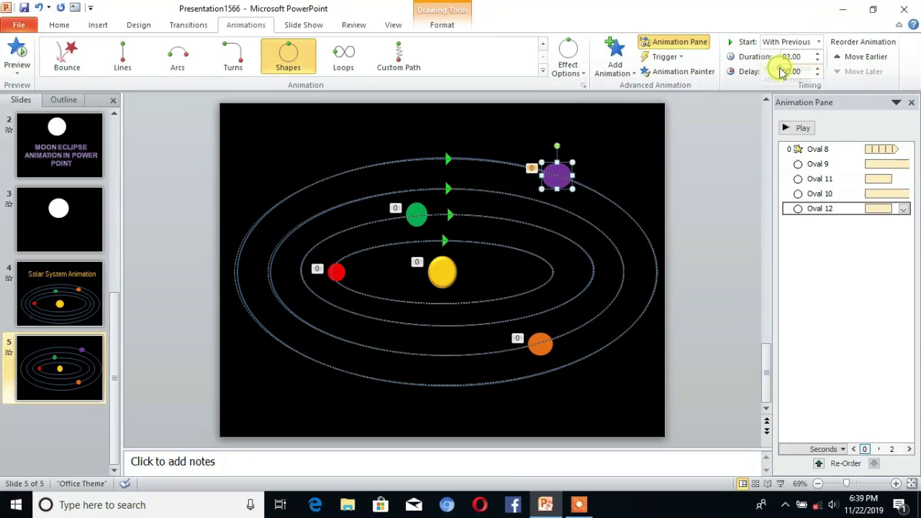
pyautogui.click(409, 208)
pyautogui.moveTo(500, 196); pyautogui.dragTo(547, 171)
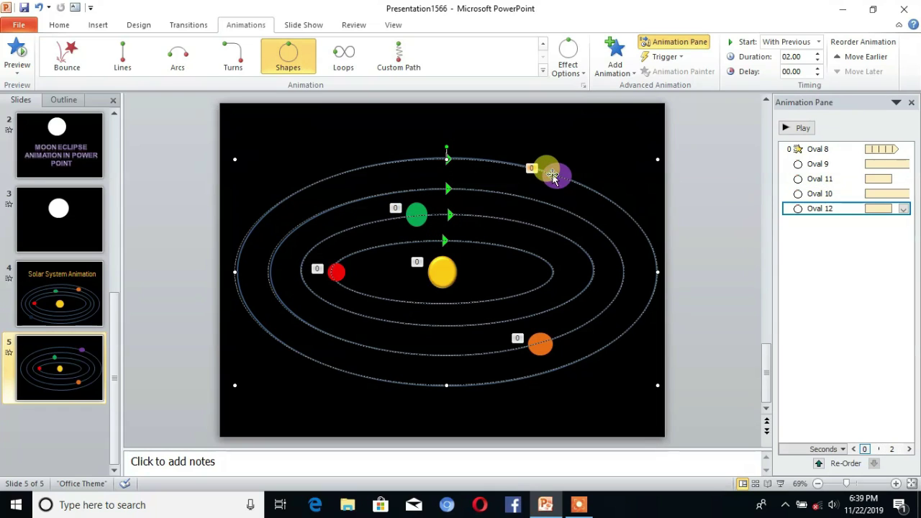
pyautogui.doubleClick(792, 57)
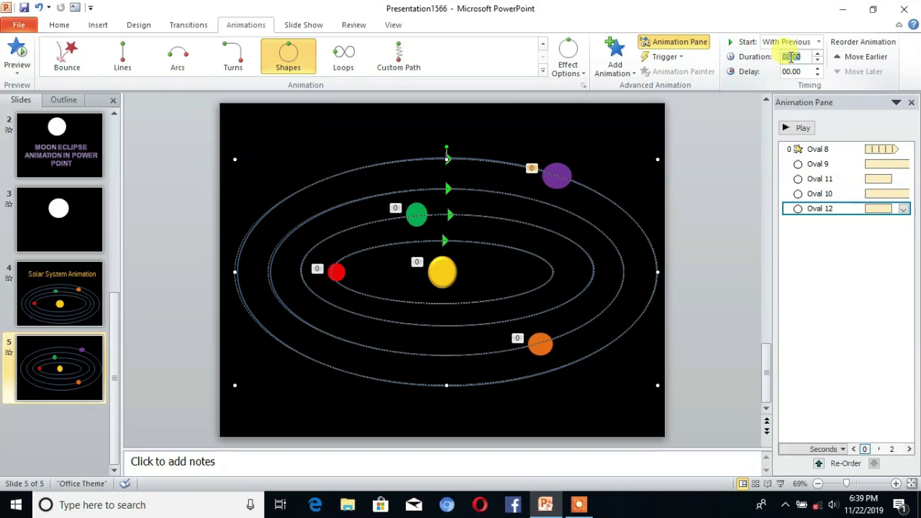
pyautogui.write('0')
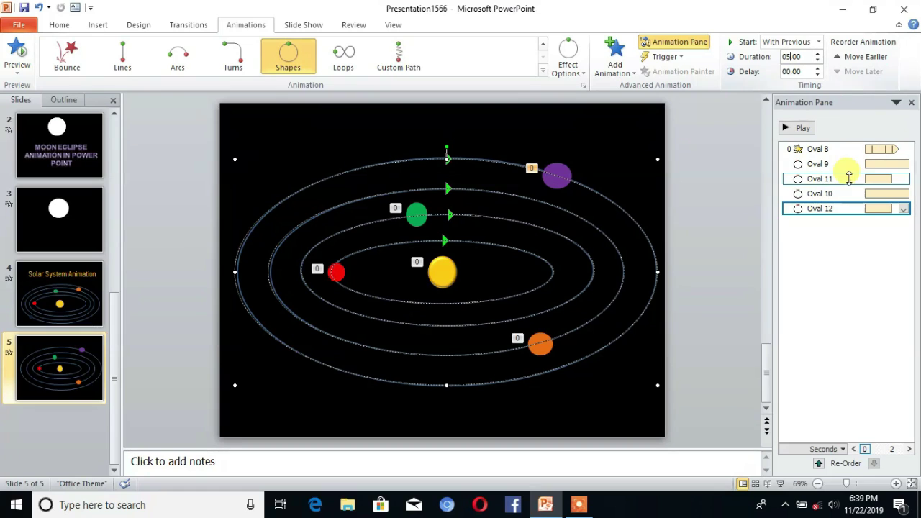
# Step: Set Oval 12's Circle smooth start and smooth end to 0 sec
pyautogui.click(905, 211)
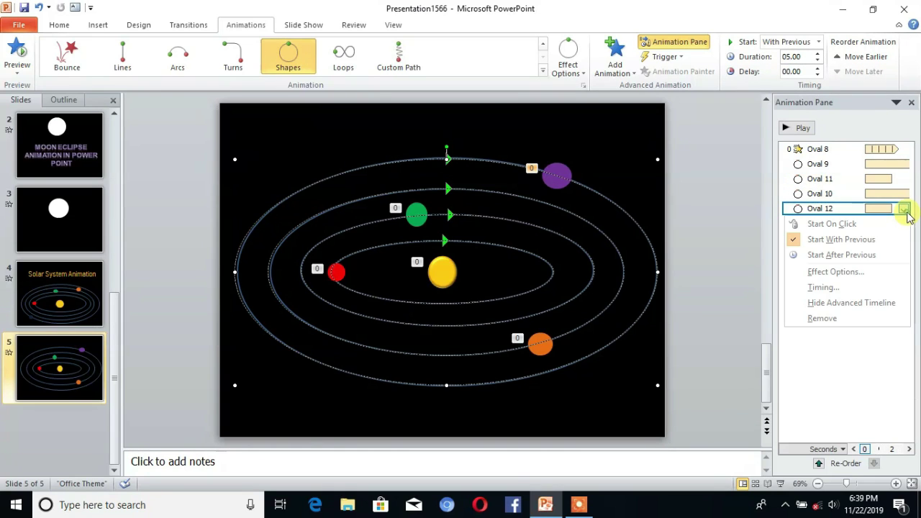
pyautogui.click(818, 271)
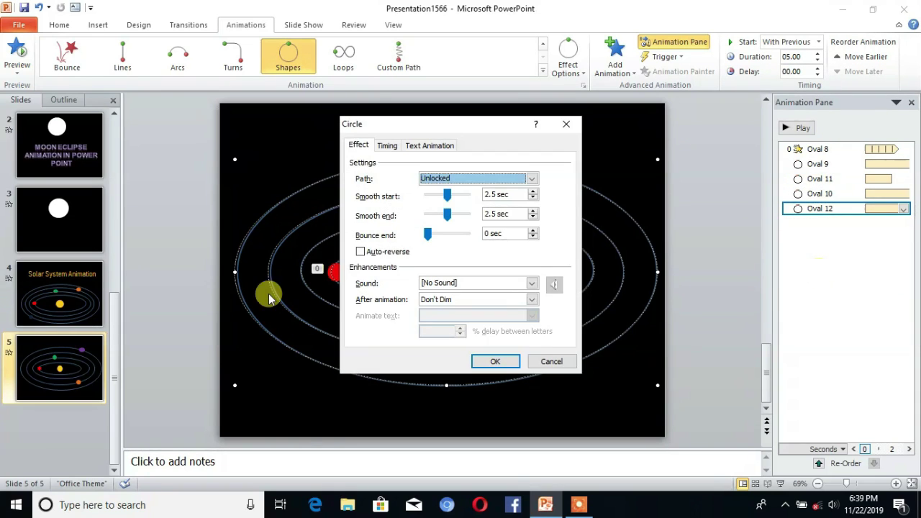
pyautogui.moveTo(452, 197); pyautogui.dragTo(412, 198)
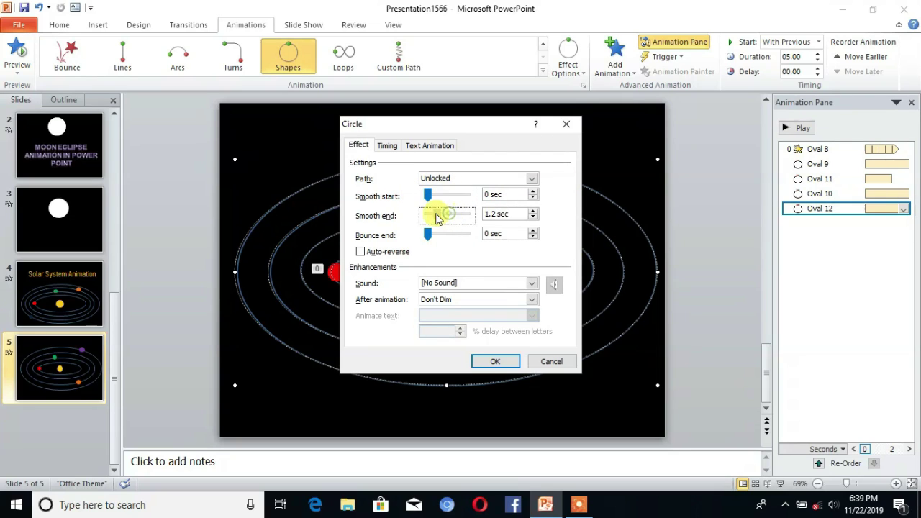
pyautogui.click(495, 362)
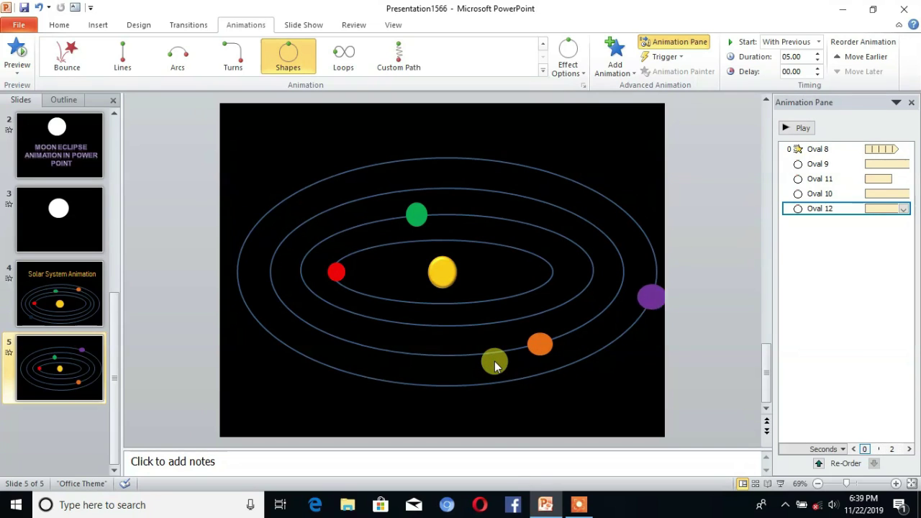
# Step: Change Oval 11's orbit duration to 05.00 and preview all planets moving
pyautogui.click(22, 57)
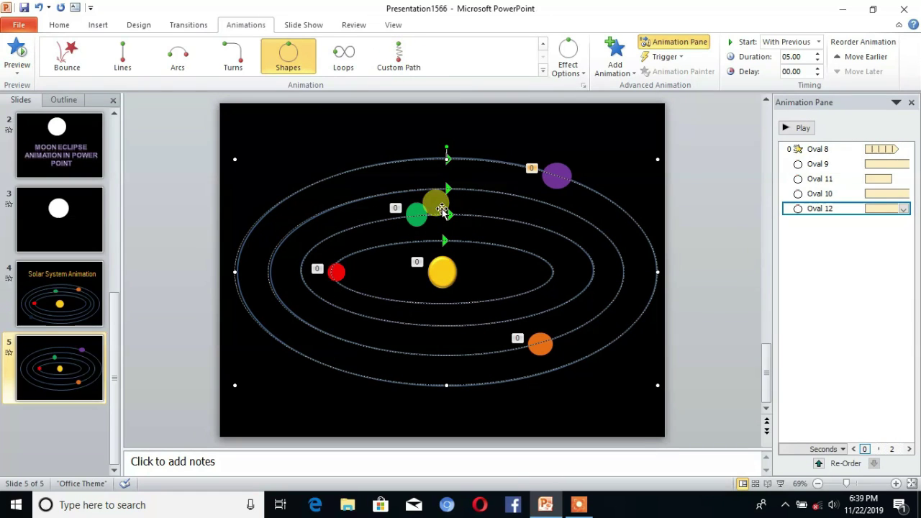
pyautogui.click(538, 343)
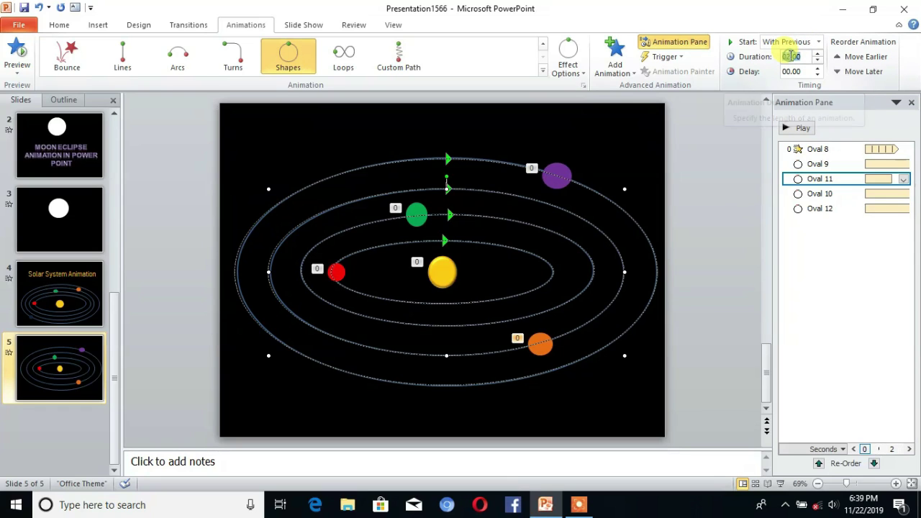
pyautogui.click(791, 56)
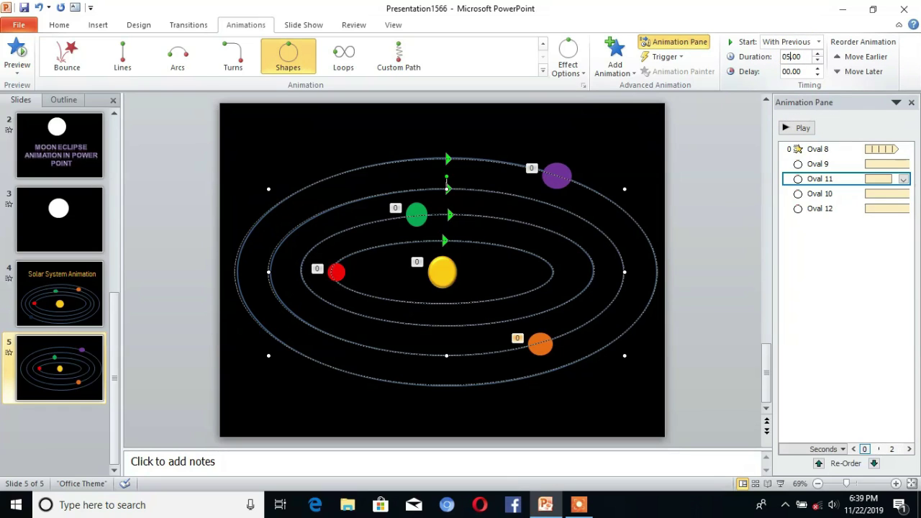
pyautogui.write('5')
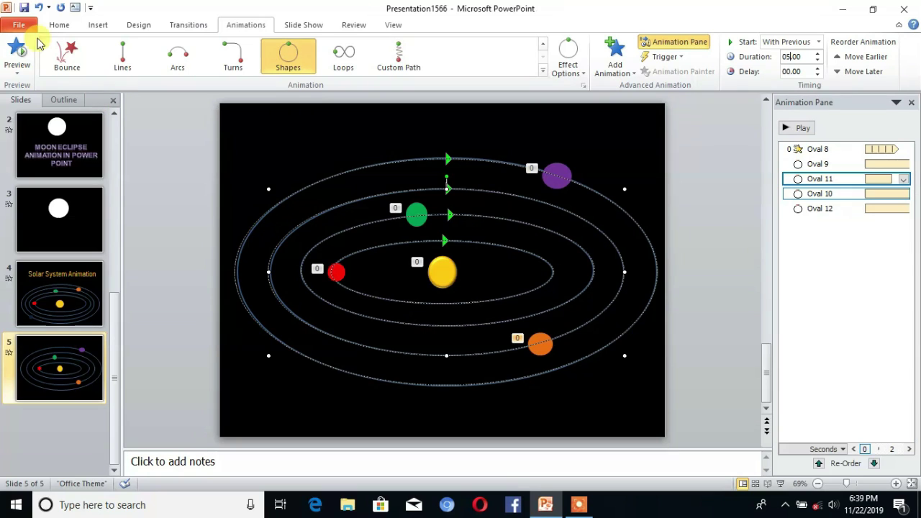
pyautogui.click(17, 51)
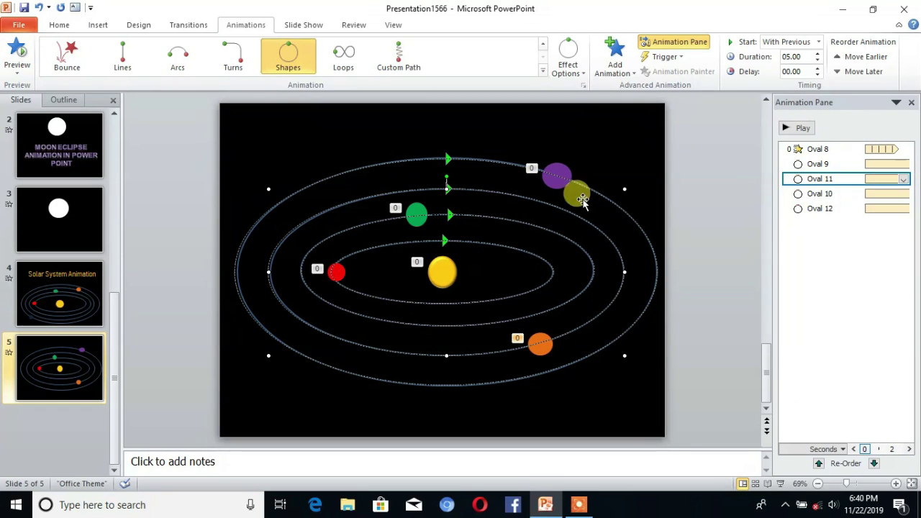
pyautogui.moveTo(800, 182); pyautogui.dragTo(782, 168)
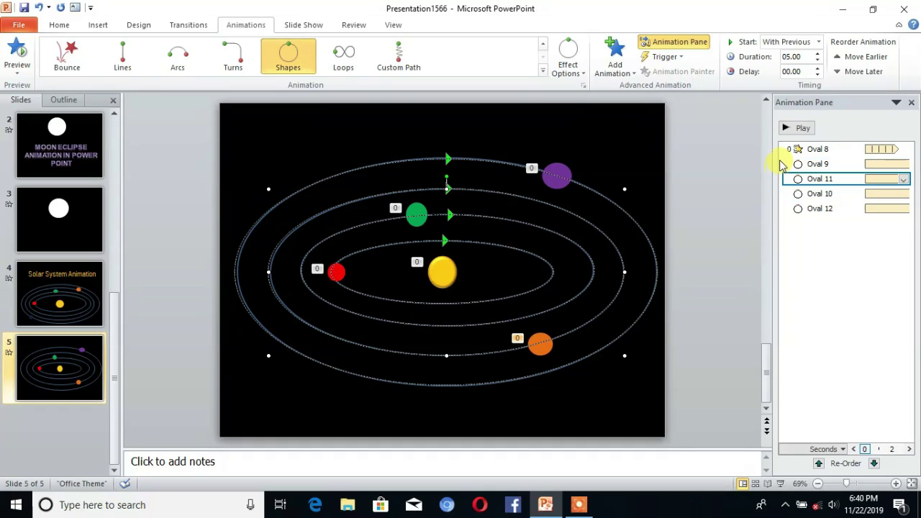
# Step: Select Oval 8 through Oval 12 in the Animation Pane and set Repeat to Until End of Slide
pyautogui.click(782, 150)
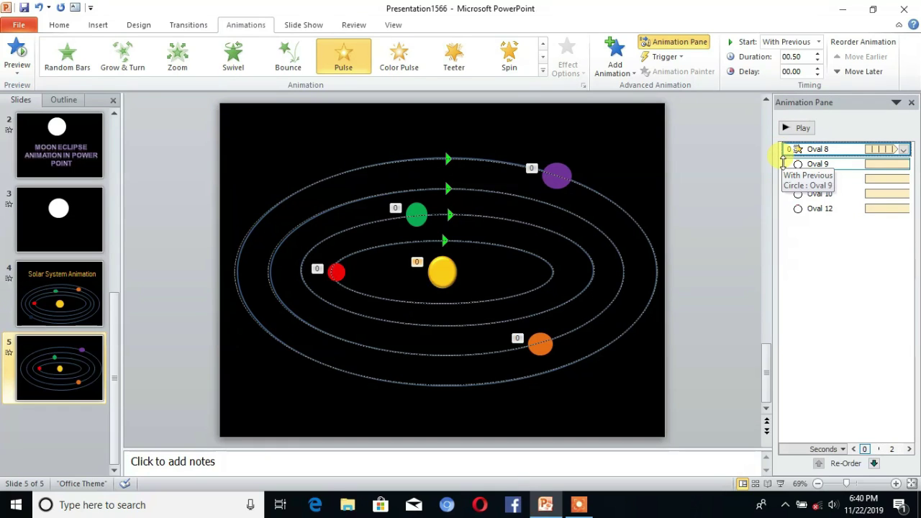
pyautogui.keyDown('ctrl'); pyautogui.click(787, 164); pyautogui.keyUp('ctrl')
pyautogui.keyDown('ctrl'); pyautogui.click(789, 179); pyautogui.keyUp('ctrl')
pyautogui.keyDown('ctrl'); pyautogui.click(791, 193); pyautogui.keyUp('ctrl')
pyautogui.keyDown('ctrl'); pyautogui.click(792, 209); pyautogui.keyUp('ctrl')
pyautogui.rightClick(793, 209)
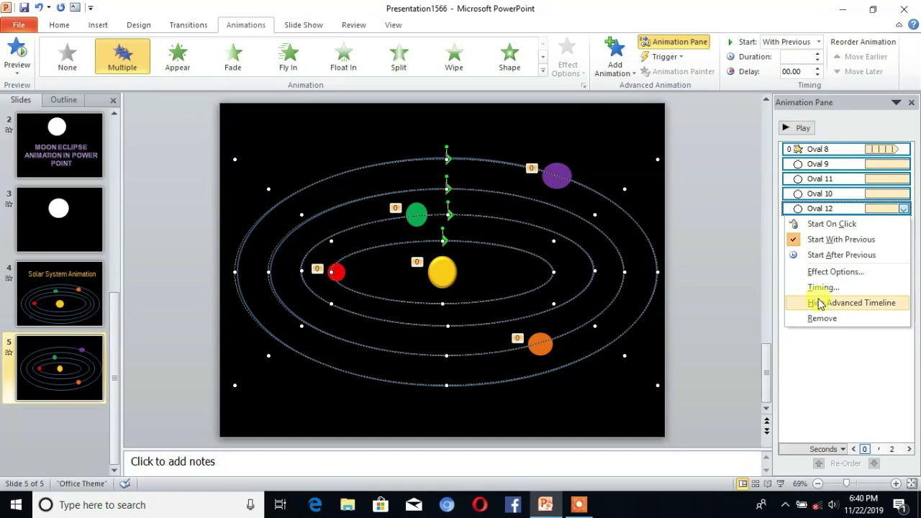
pyautogui.click(829, 276)
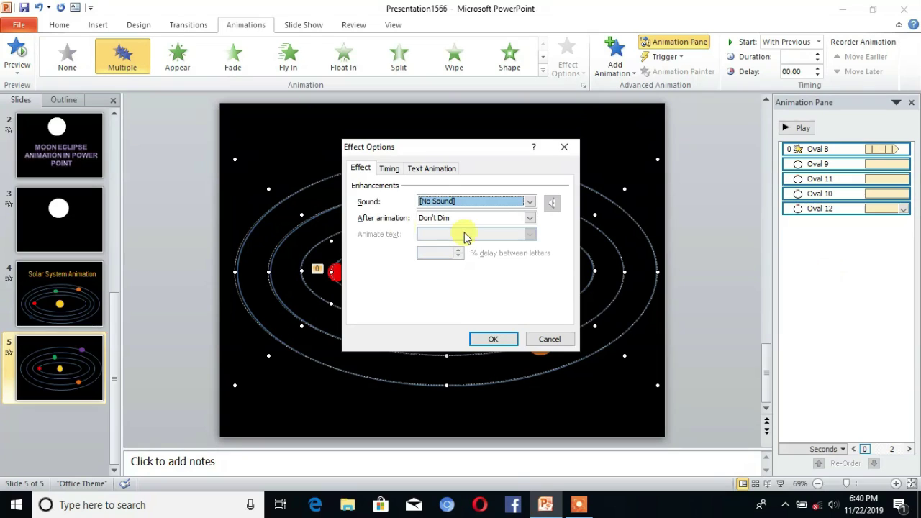
pyautogui.hotkey('ctrl', 'Tab')
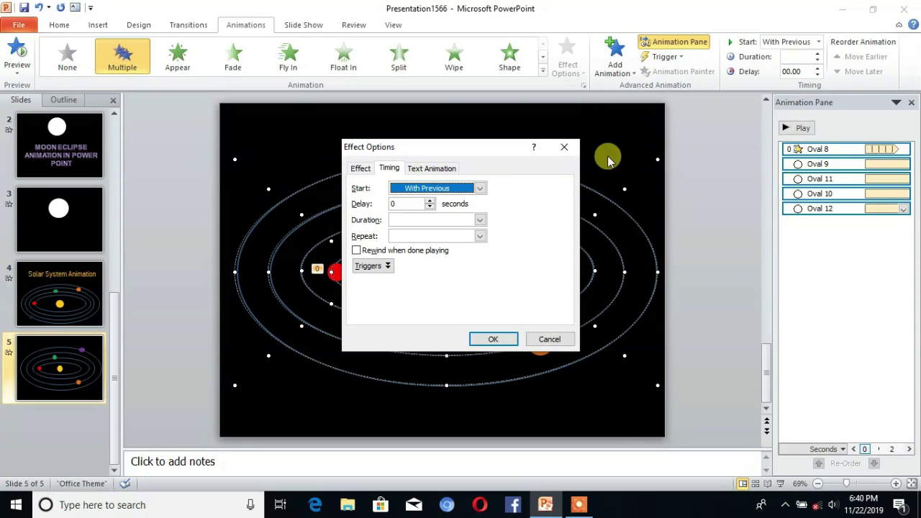
pyautogui.click(479, 238)
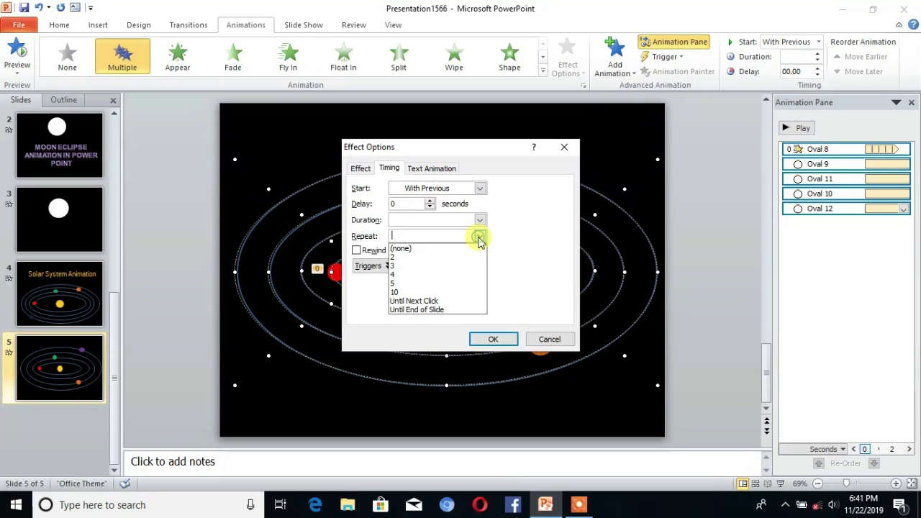
pyautogui.click(420, 311)
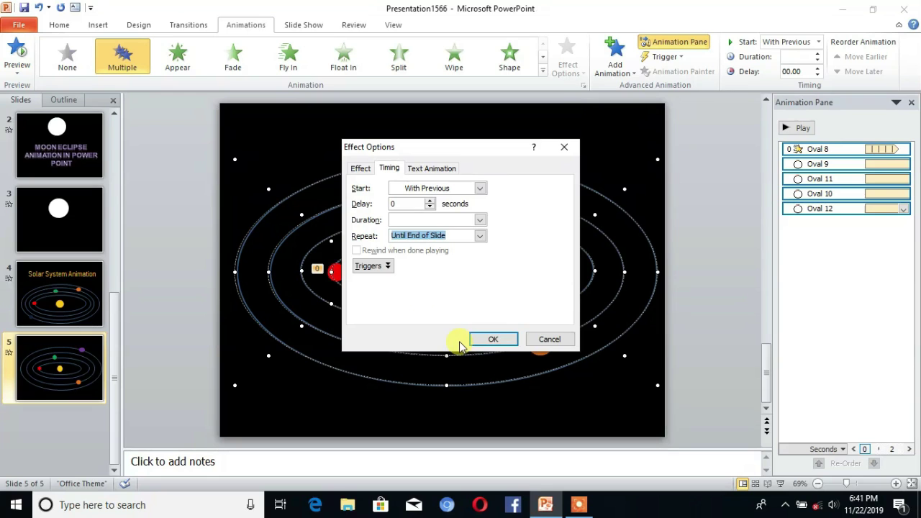
pyautogui.click(492, 339)
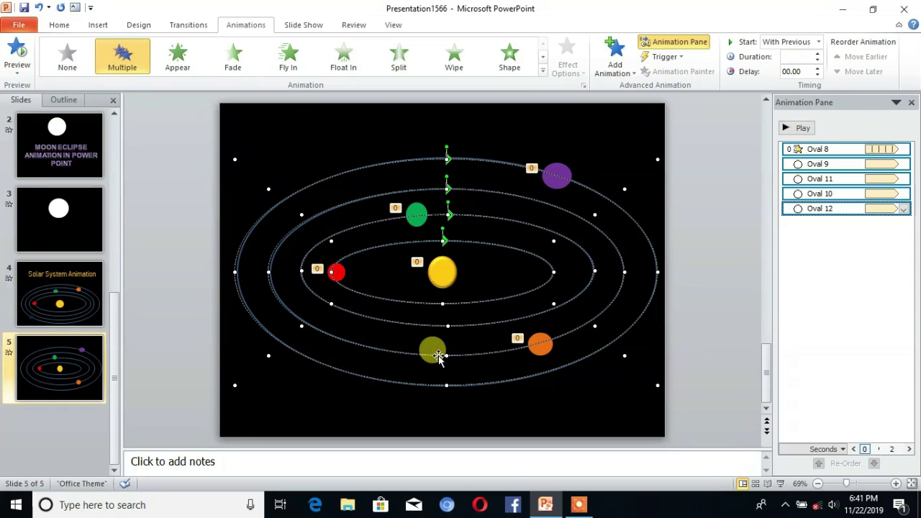
# Step: Run the slide show From Current Slide, watch the orbits, then click to finish
pyautogui.click(305, 26)
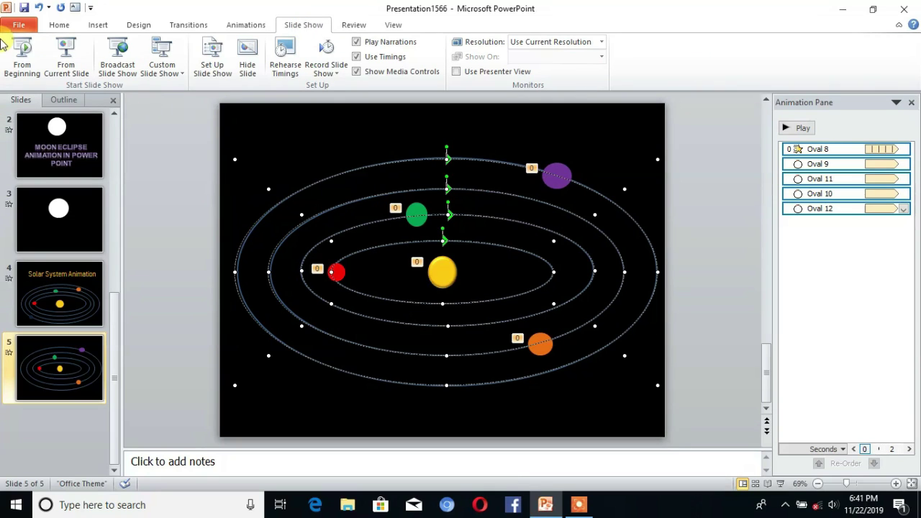
pyautogui.click(73, 44)
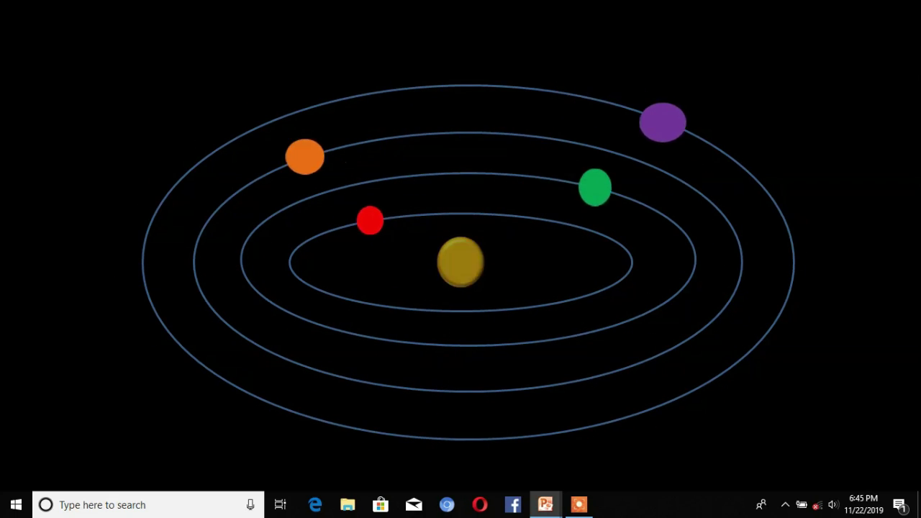
pyautogui.click(526, 490)
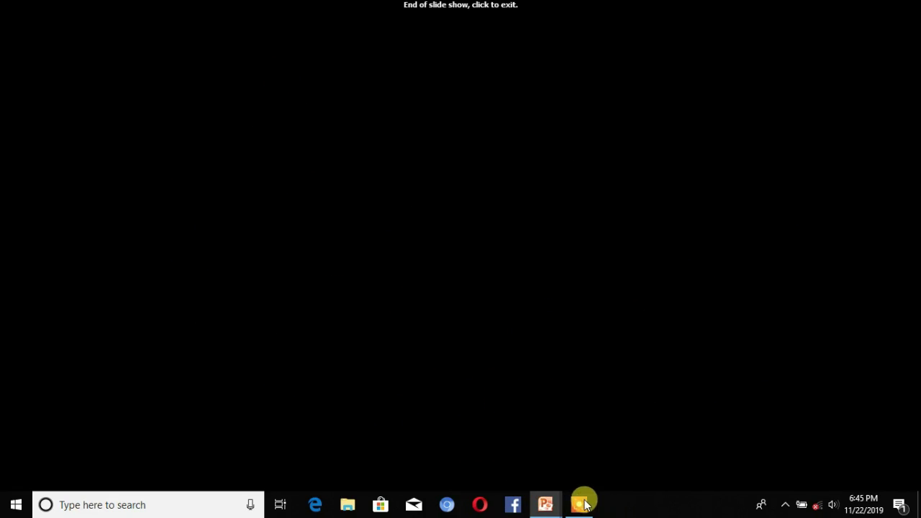